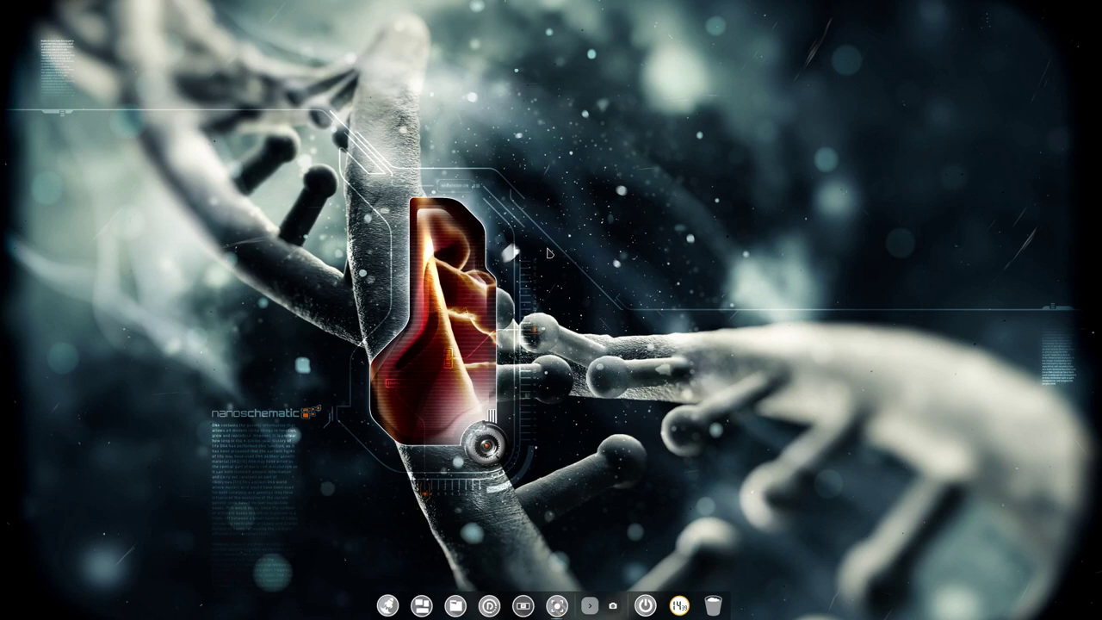
Step: Open a terminal to check the system information summary, and close it again
{"action": "key", "text": "ctrl+alt+t"}
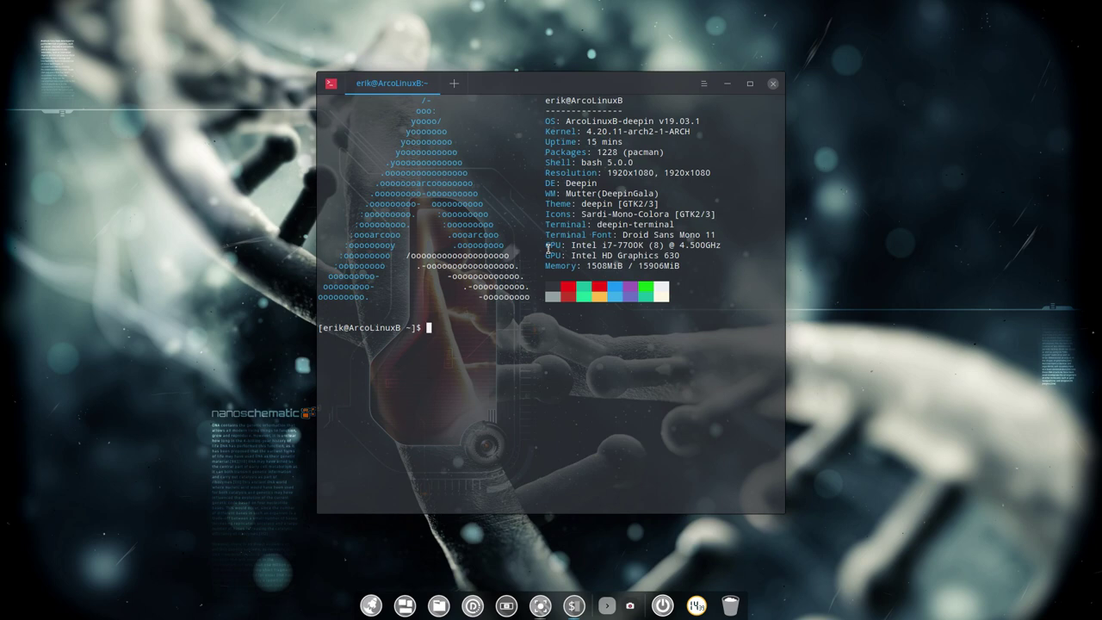
{"action": "left_click", "coordinate": [769, 85]}
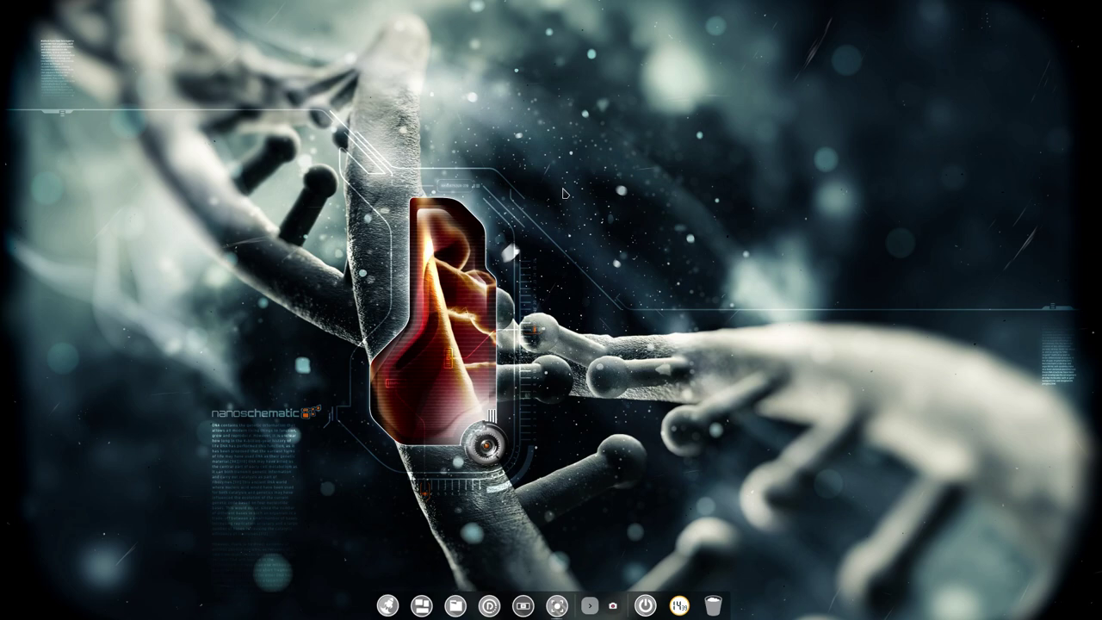
Step: Launch Dropbox, sign in with the account e-mail and password to connect this computer, and close the browser
{"action": "left_click", "coordinate": [387, 606]}
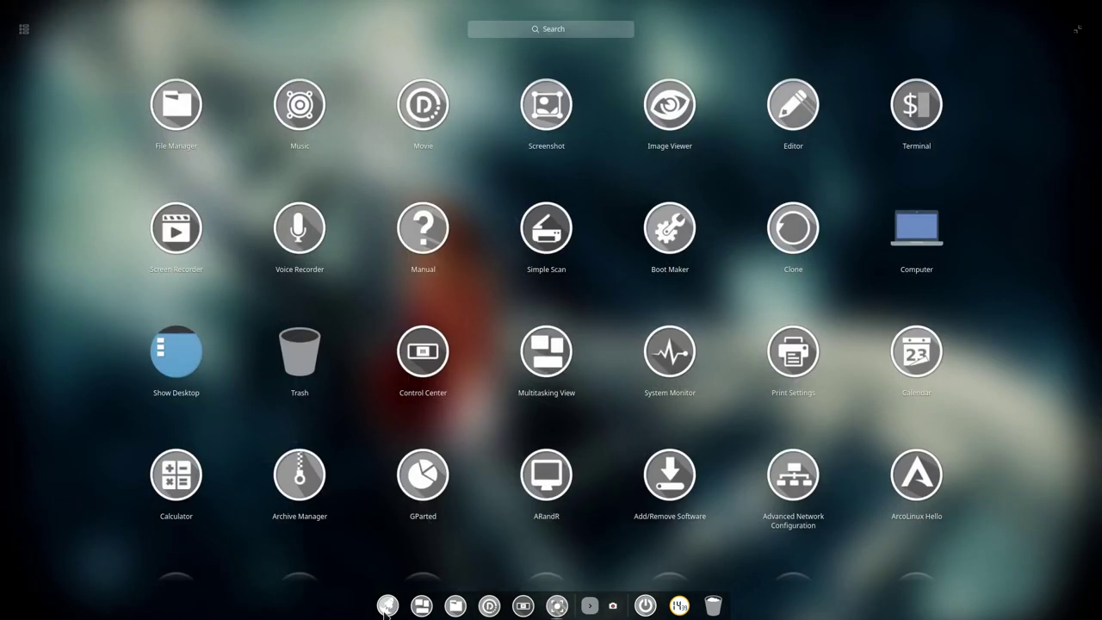
{"action": "type", "text": "drop"}
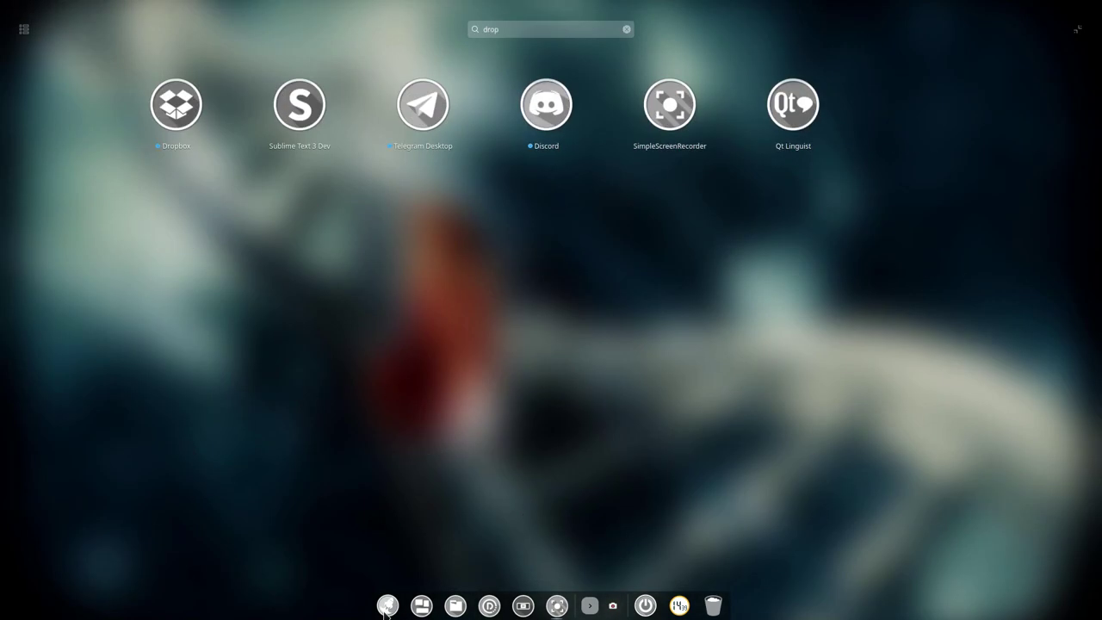
{"action": "left_click", "coordinate": [175, 122]}
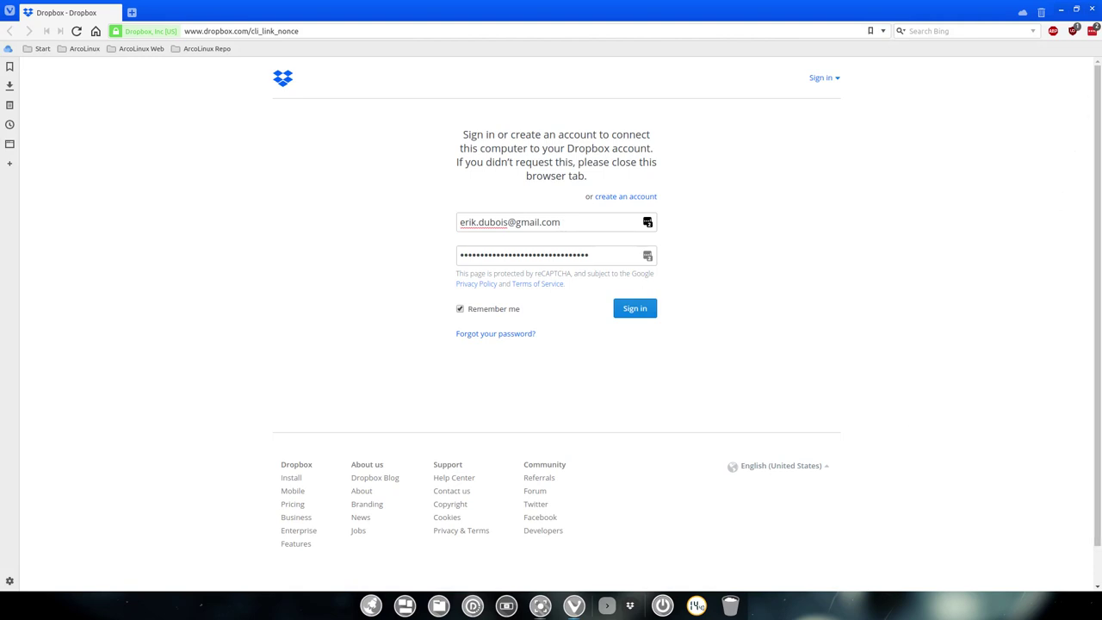
{"action": "key", "text": "Return"}
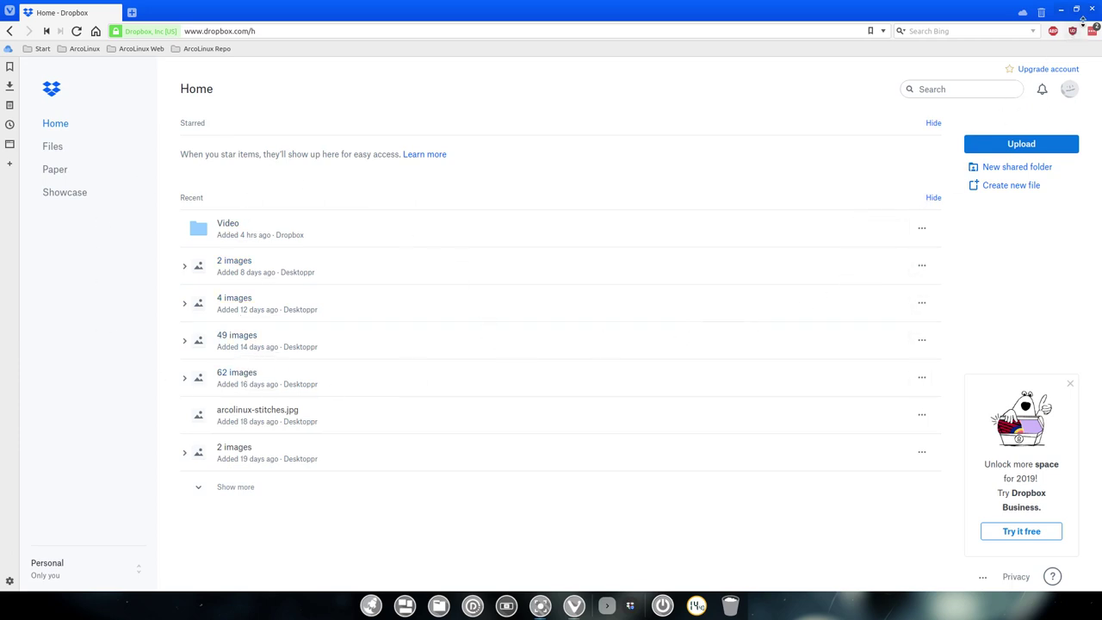
{"action": "left_click", "coordinate": [1093, 12]}
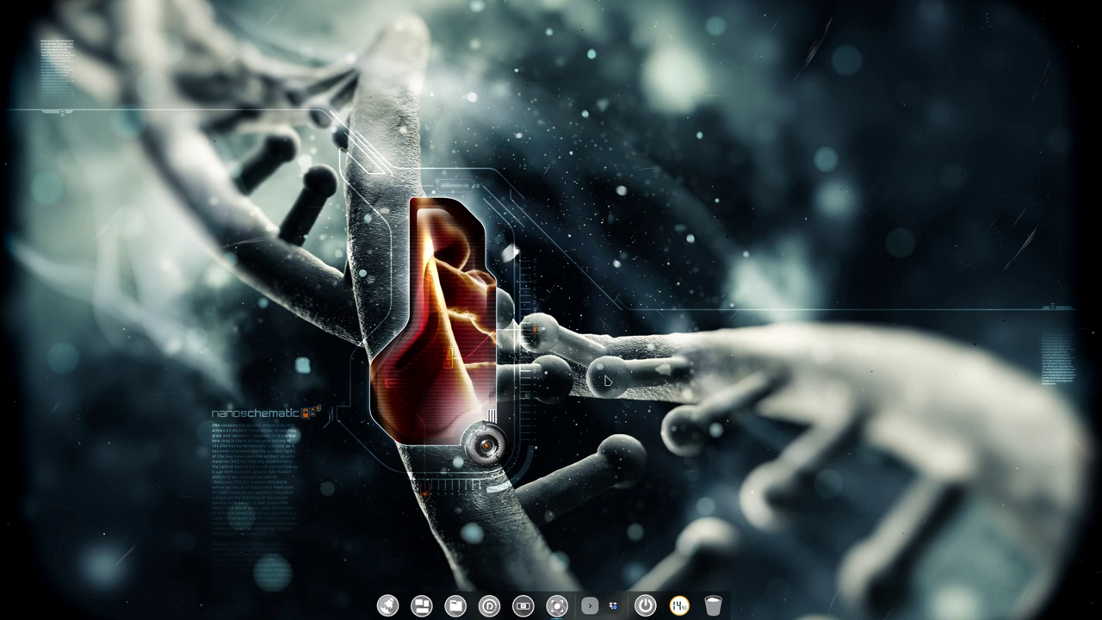
Step: Open the Selective Sync folder list in the Dropbox preferences
{"action": "left_click", "coordinate": [591, 606]}
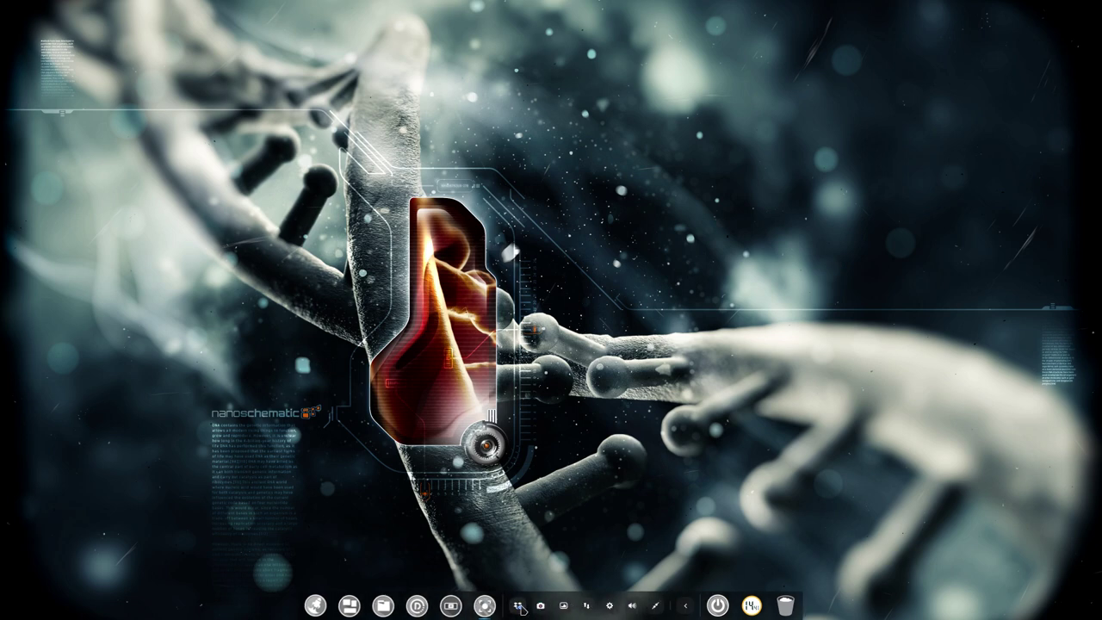
{"action": "left_click", "coordinate": [518, 606]}
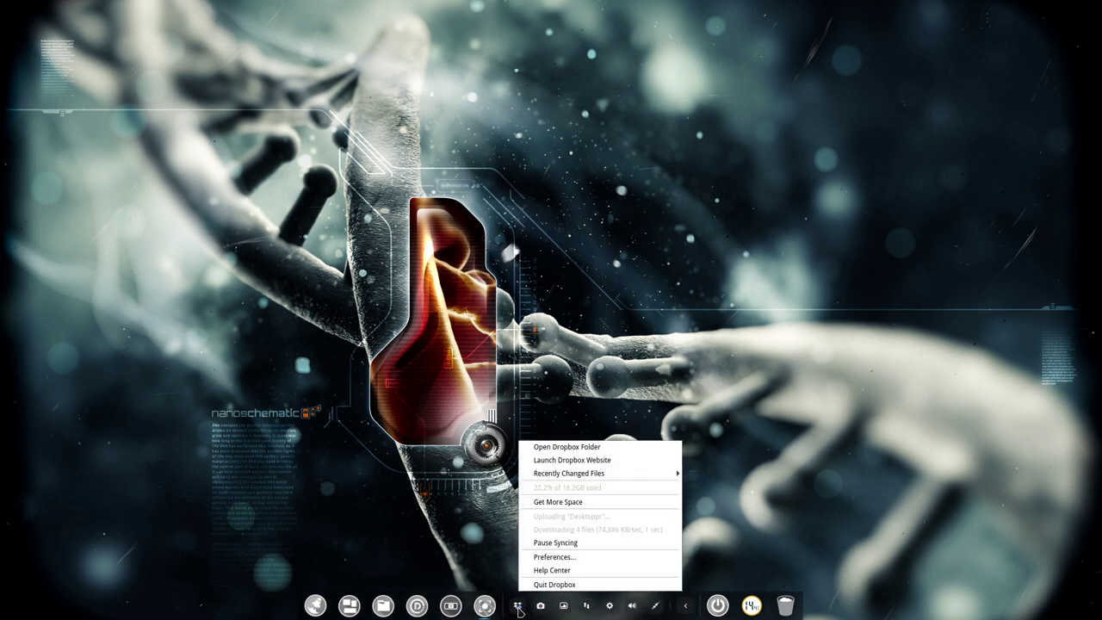
{"action": "left_click", "coordinate": [580, 557]}
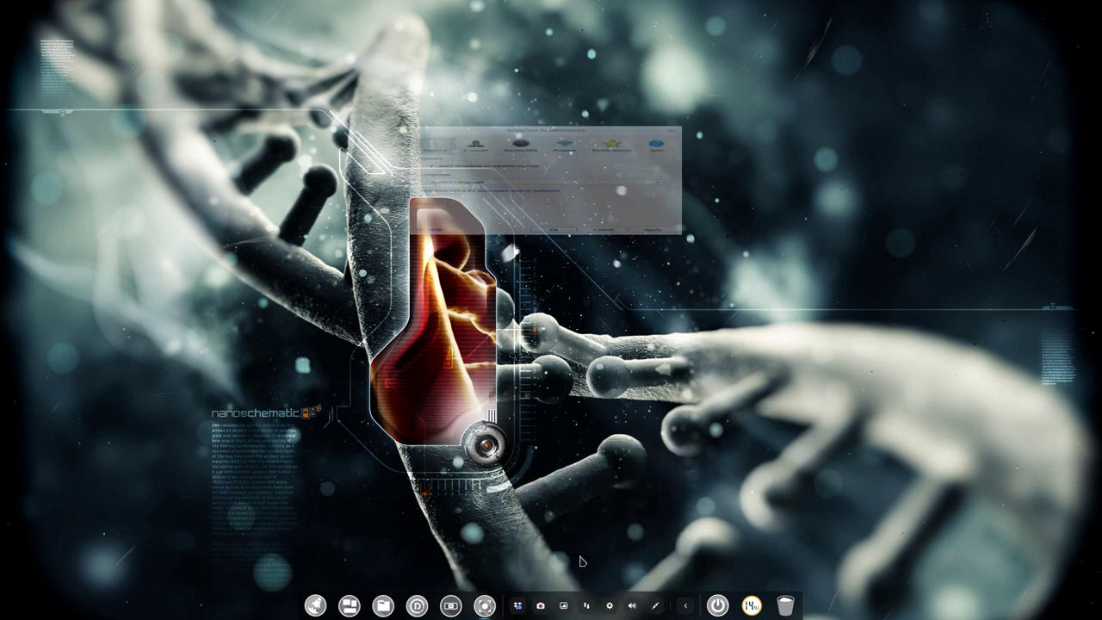
{"action": "left_click", "coordinate": [654, 177]}
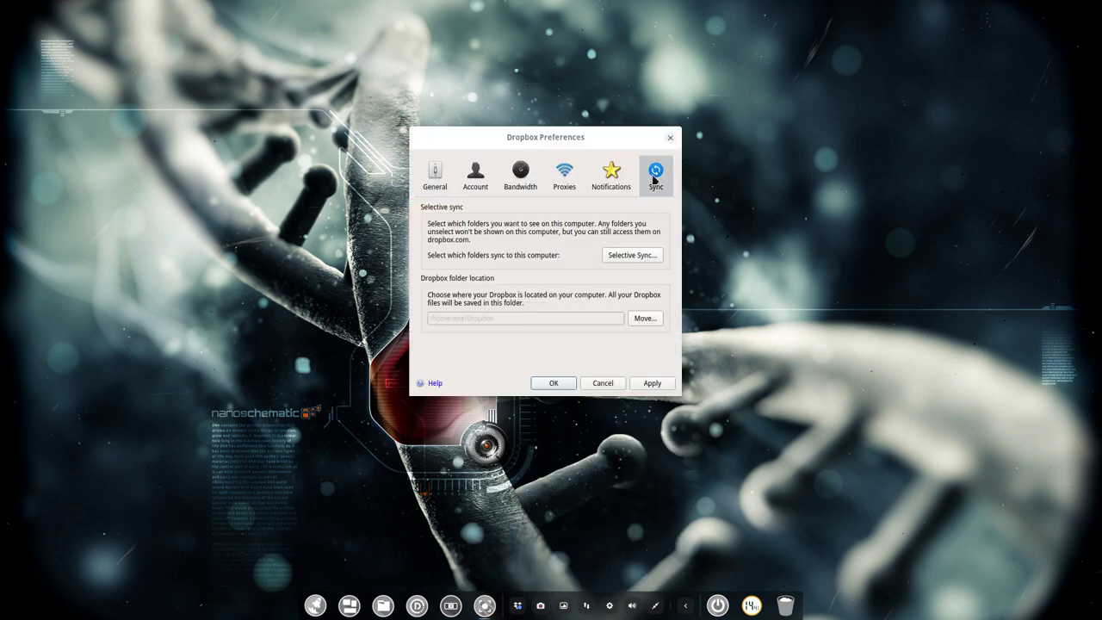
{"action": "left_click", "coordinate": [641, 255]}
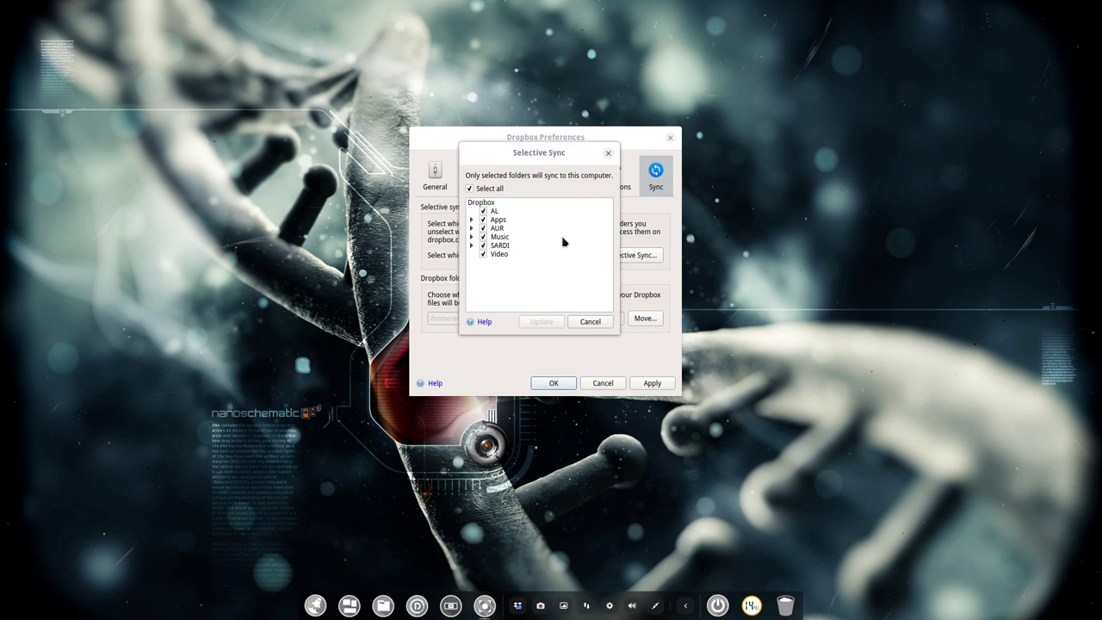
Step: Exclude the AL, AUR, Music and SARDI folders from syncing to this computer, and accept the updated Dropbox preferences
{"action": "left_click", "coordinate": [482, 210]}
{"action": "left_click", "coordinate": [483, 228]}
{"action": "left_click", "coordinate": [484, 237]}
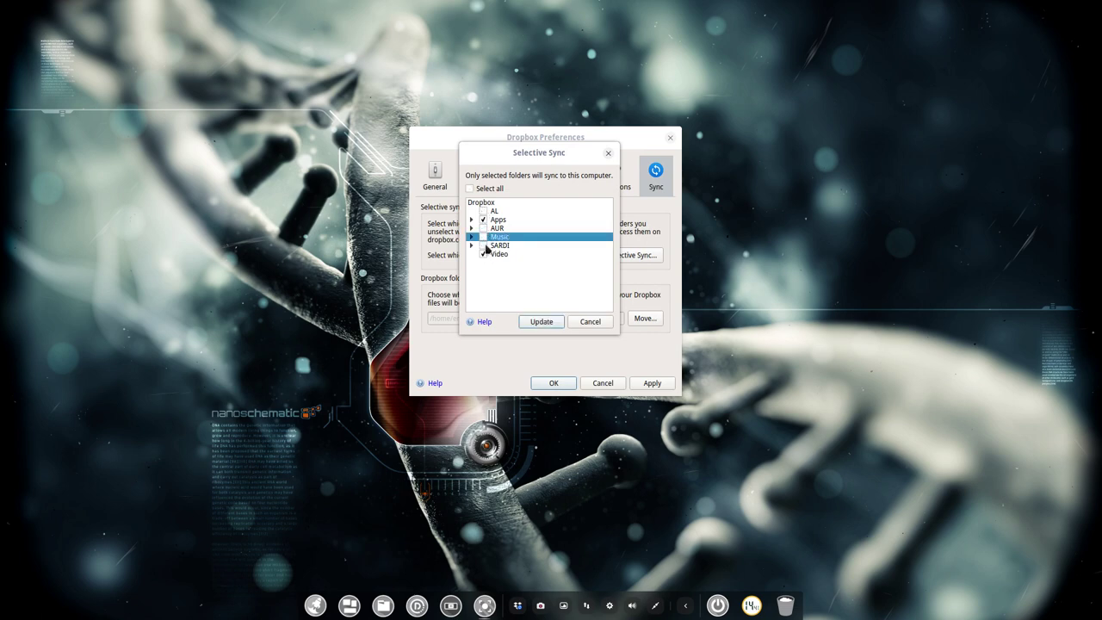
{"action": "left_click", "coordinate": [483, 237]}
{"action": "left_click", "coordinate": [548, 321]}
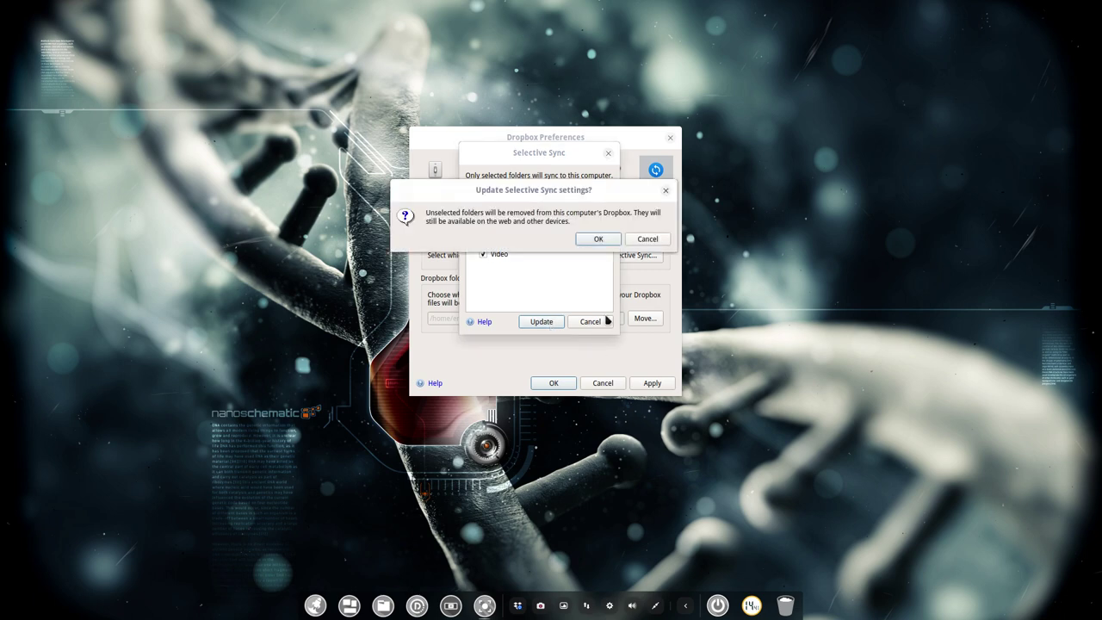
{"action": "left_click", "coordinate": [606, 242]}
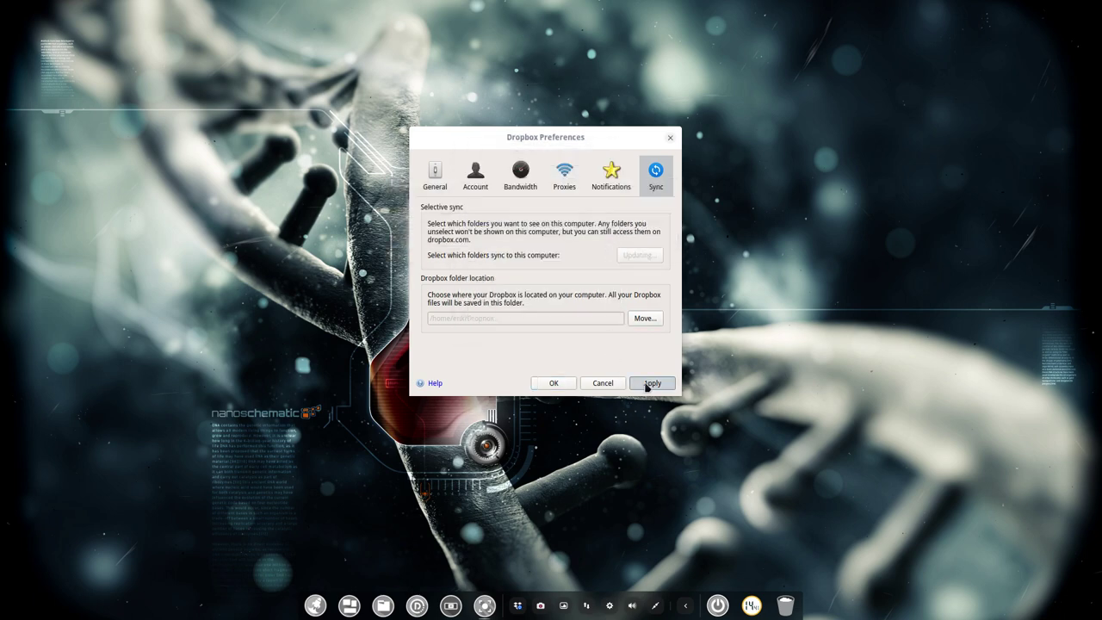
{"action": "left_click", "coordinate": [553, 383]}
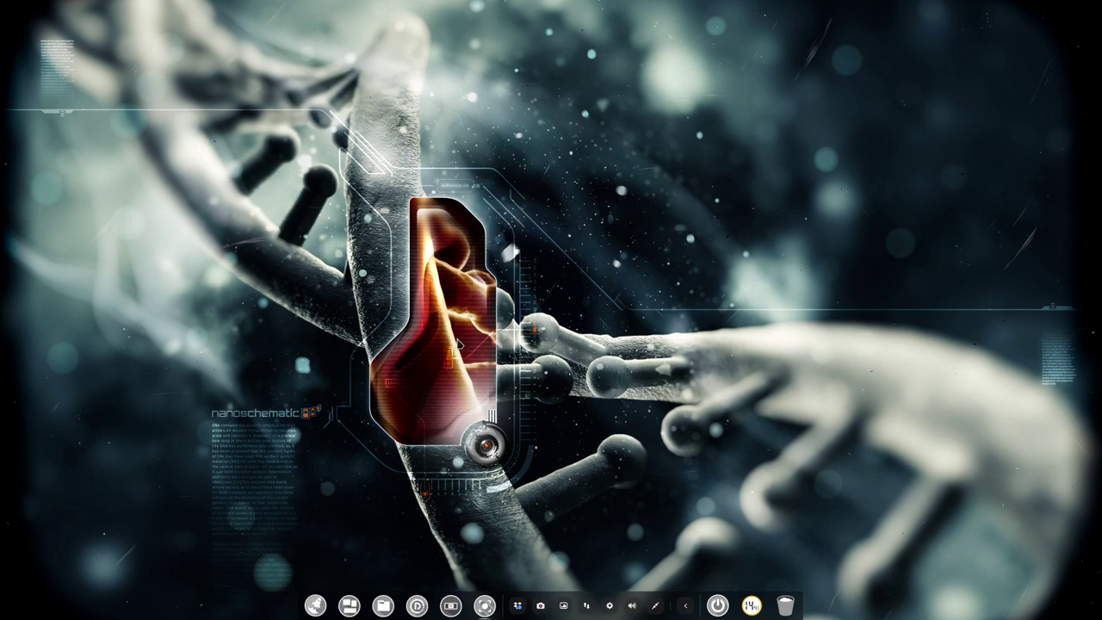
Step: Search the installed applications for insync and launch Insync
{"action": "key", "text": "super"}
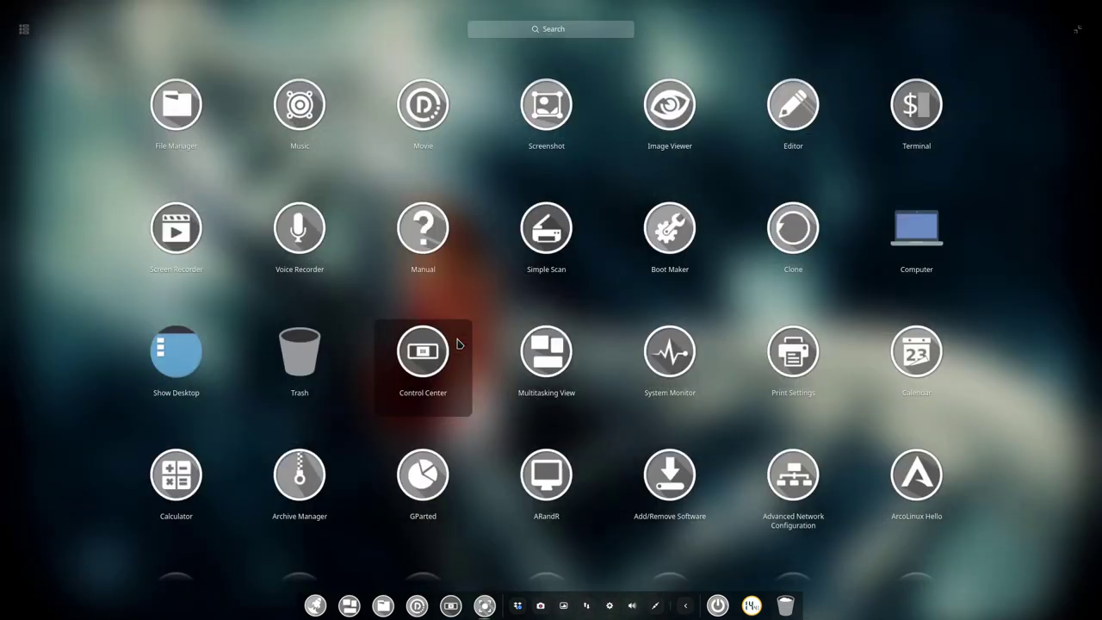
{"action": "type", "text": "insync"}
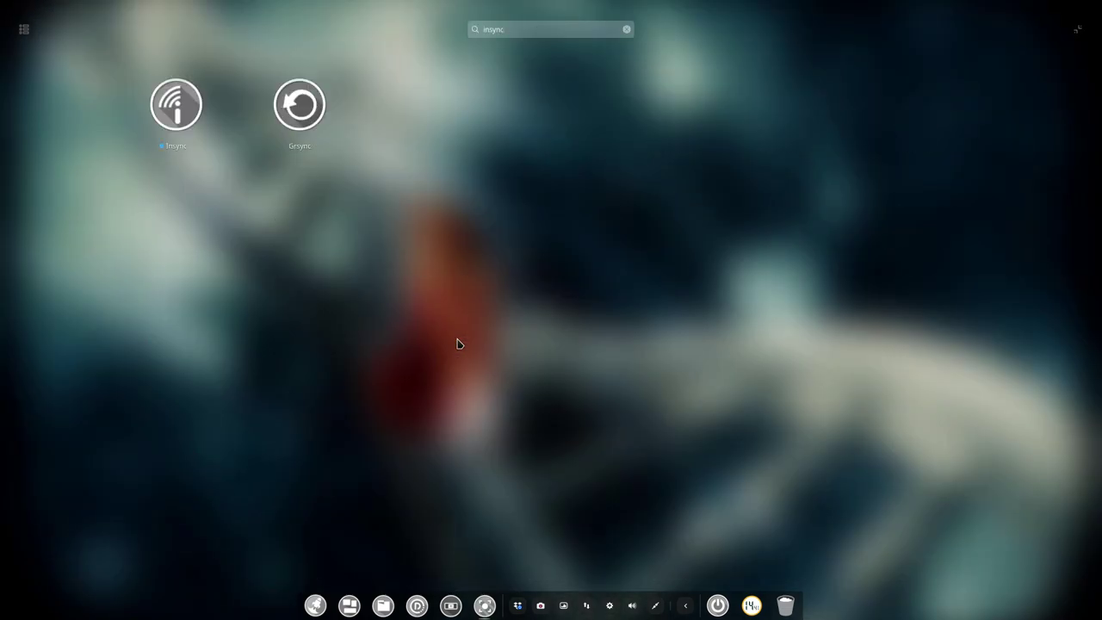
{"action": "left_click", "coordinate": [167, 111]}
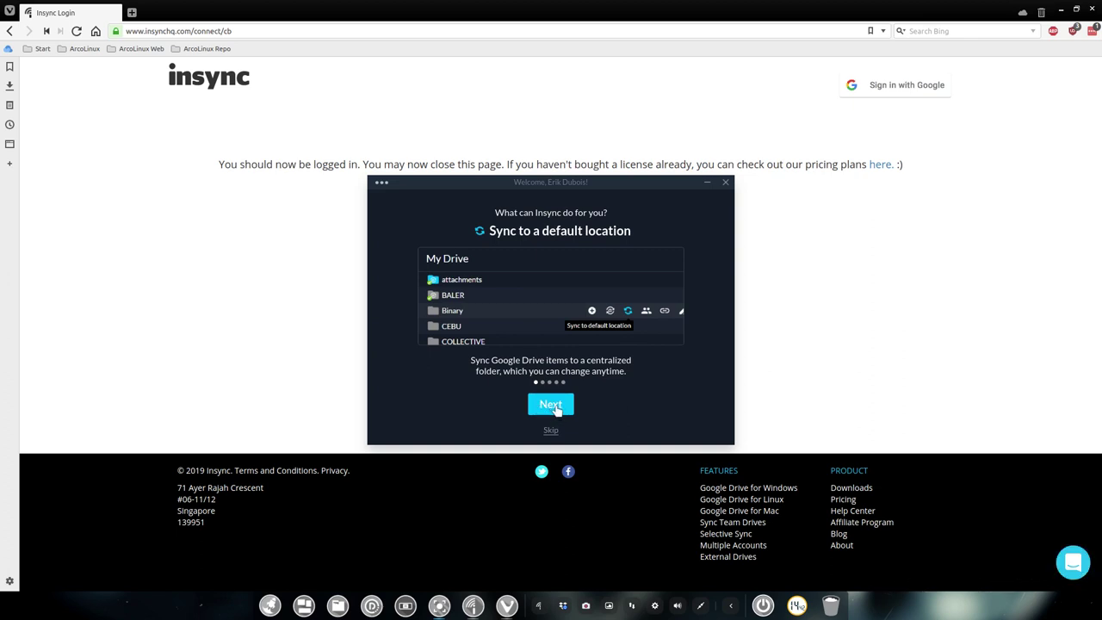
Step: Go through all pages of Insync's feature introduction up to the default location confirmation
{"action": "left_click", "coordinate": [556, 411]}
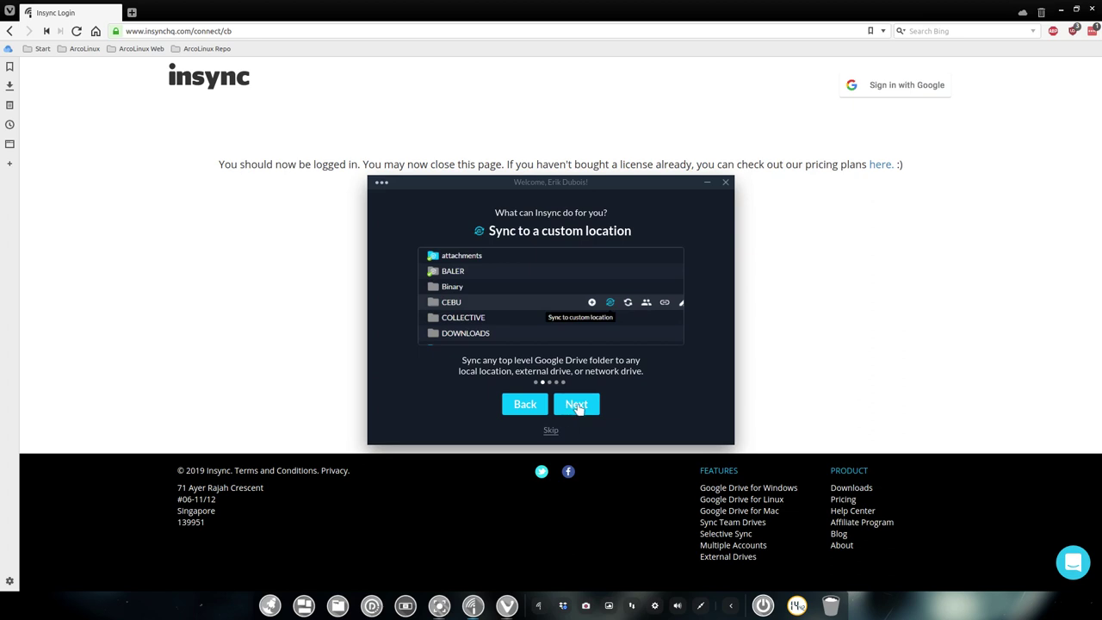
{"action": "left_click", "coordinate": [576, 409]}
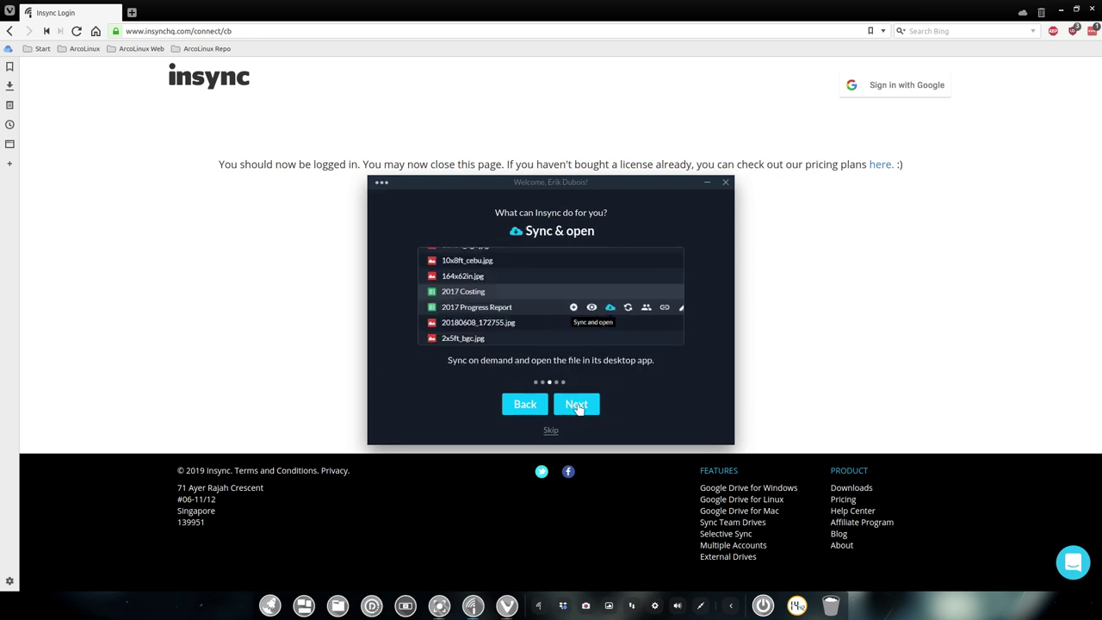
{"action": "left_click", "coordinate": [577, 405]}
{"action": "left_click", "coordinate": [577, 406]}
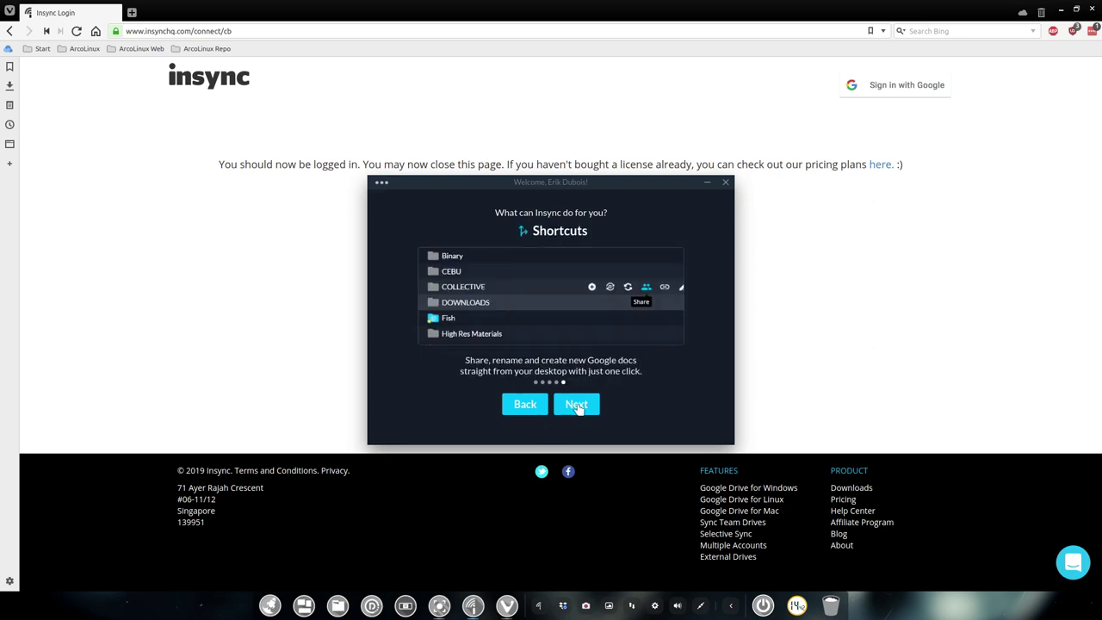
{"action": "left_click", "coordinate": [576, 406]}
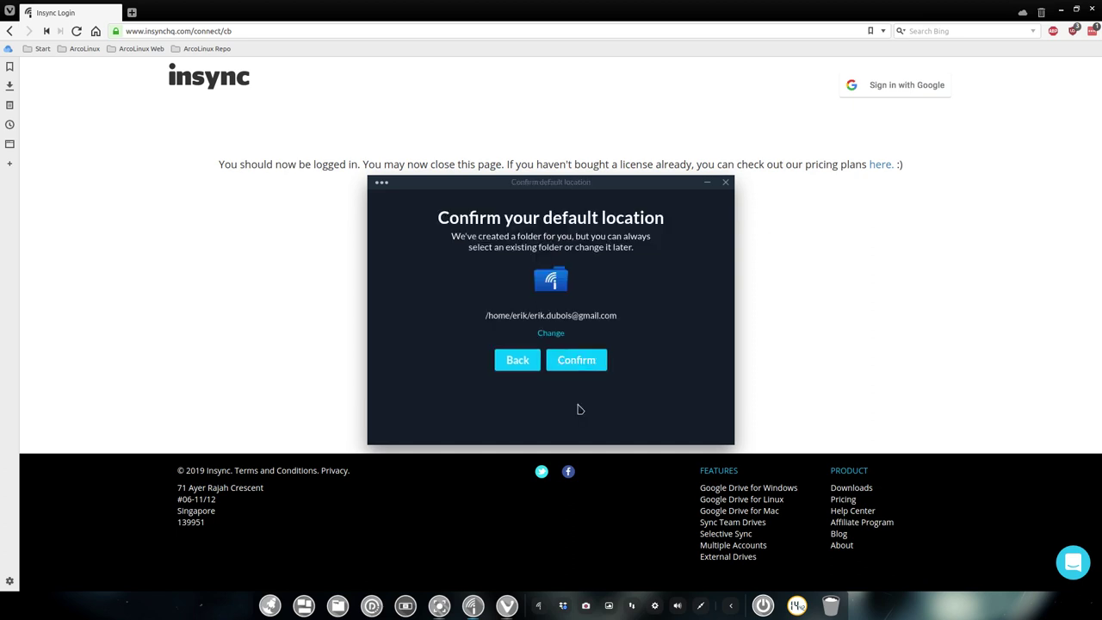
Step: Change Insync's default location to the existing Insync folder in the home directory and confirm it
{"action": "left_click", "coordinate": [551, 334]}
{"action": "left_click", "coordinate": [461, 320]}
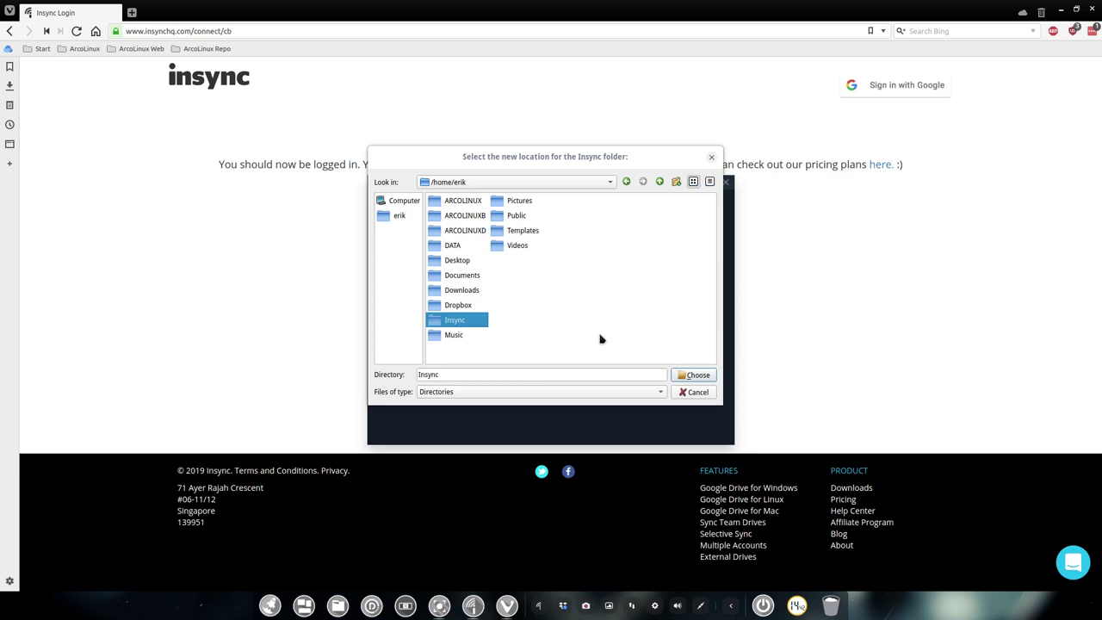
{"action": "left_click", "coordinate": [686, 374]}
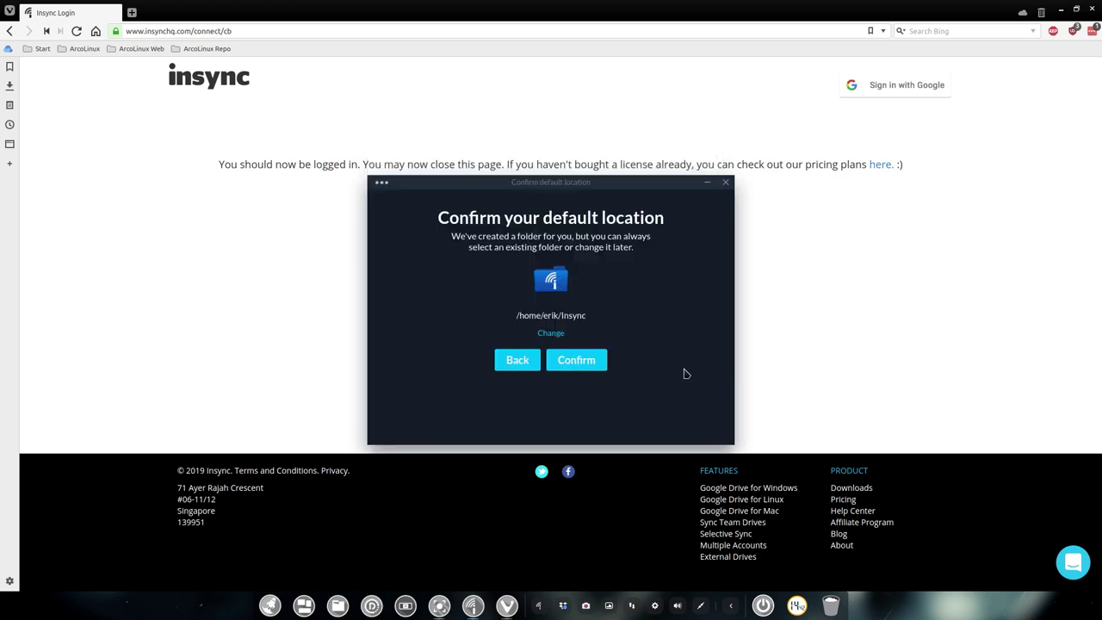
{"action": "left_click", "coordinate": [584, 362]}
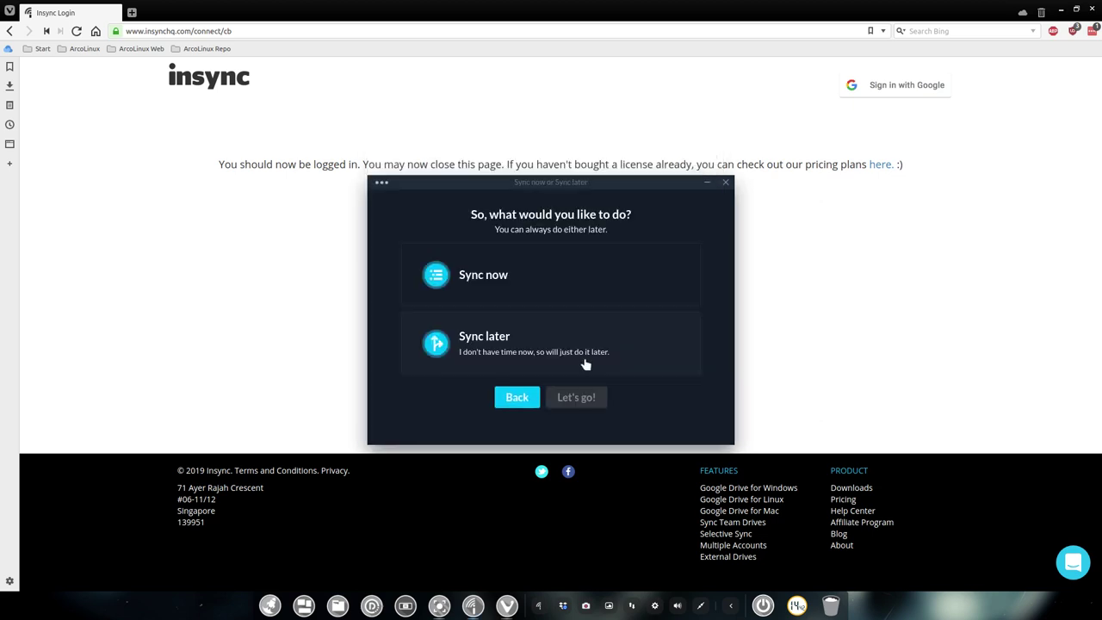
Step: Choose Sync now in the Insync setup and proceed to the My Drive folder selection
{"action": "left_click", "coordinate": [507, 295]}
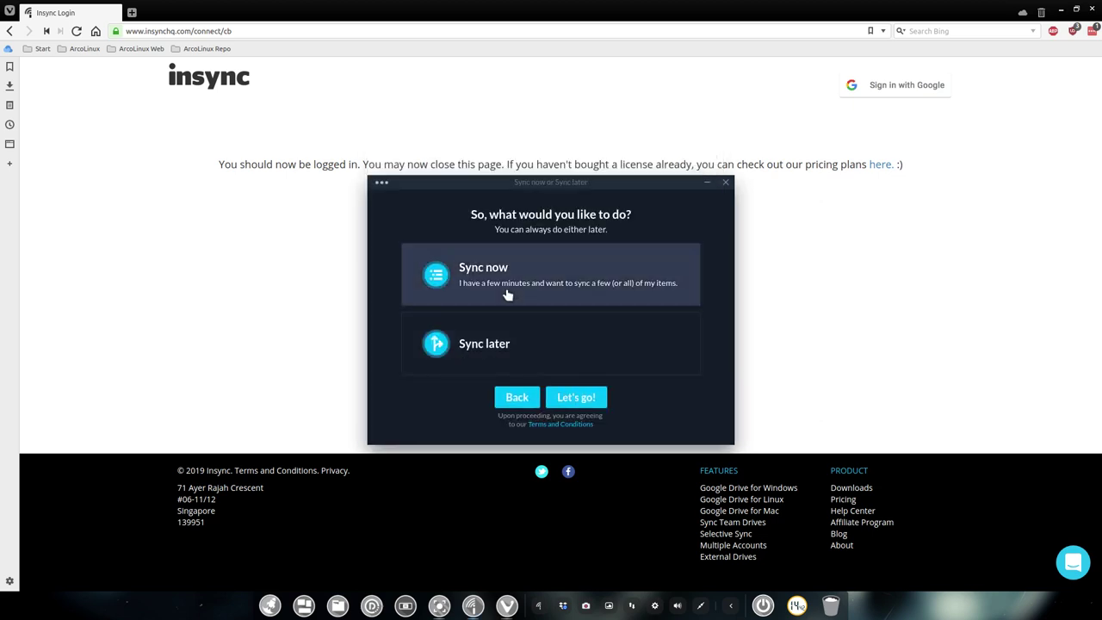
{"action": "left_click", "coordinate": [575, 398]}
{"action": "left_click", "coordinate": [607, 367]}
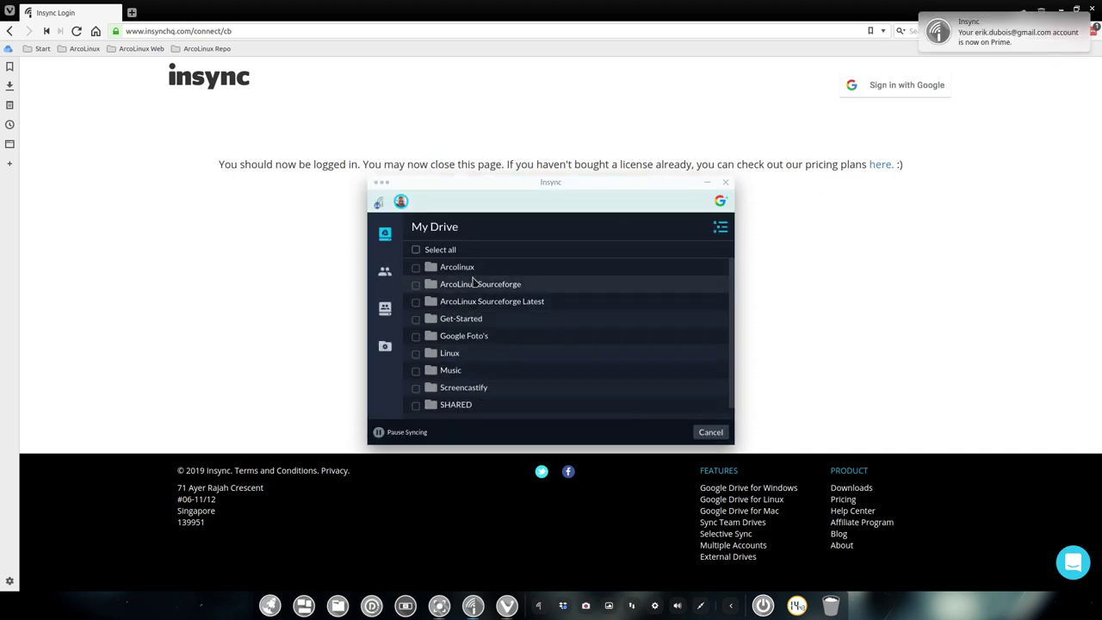
Step: Select only the Arcolinux folder of My Drive for syncing, apply the change, and close Insync and the browser
{"action": "left_click", "coordinate": [416, 267]}
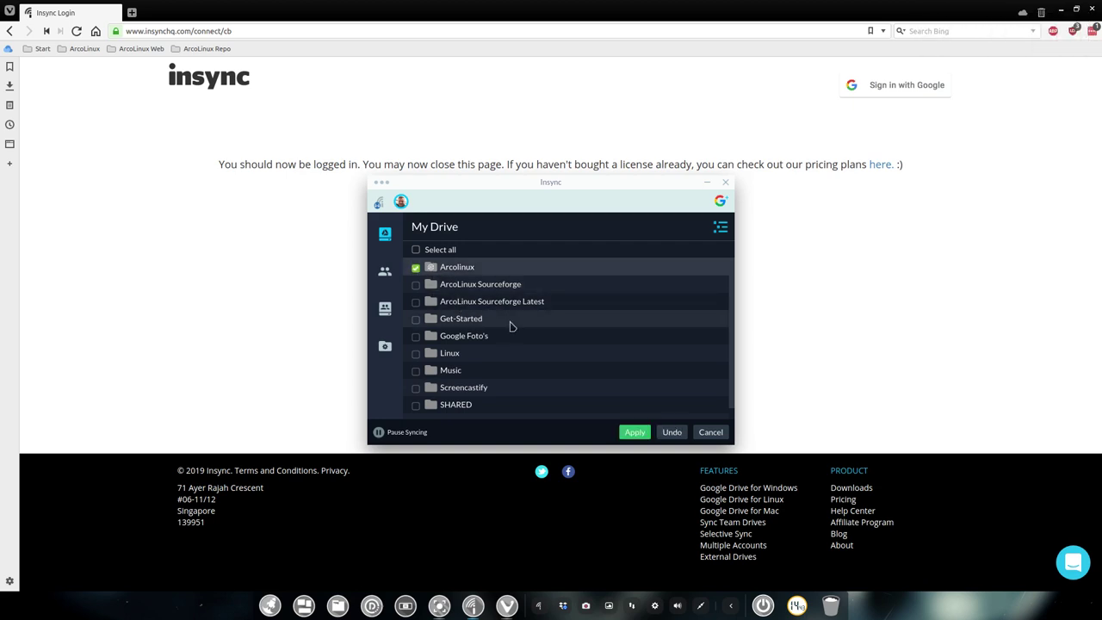
{"action": "scroll", "coordinate": [510, 326], "scroll_direction": "down", "scroll_amount": 1}
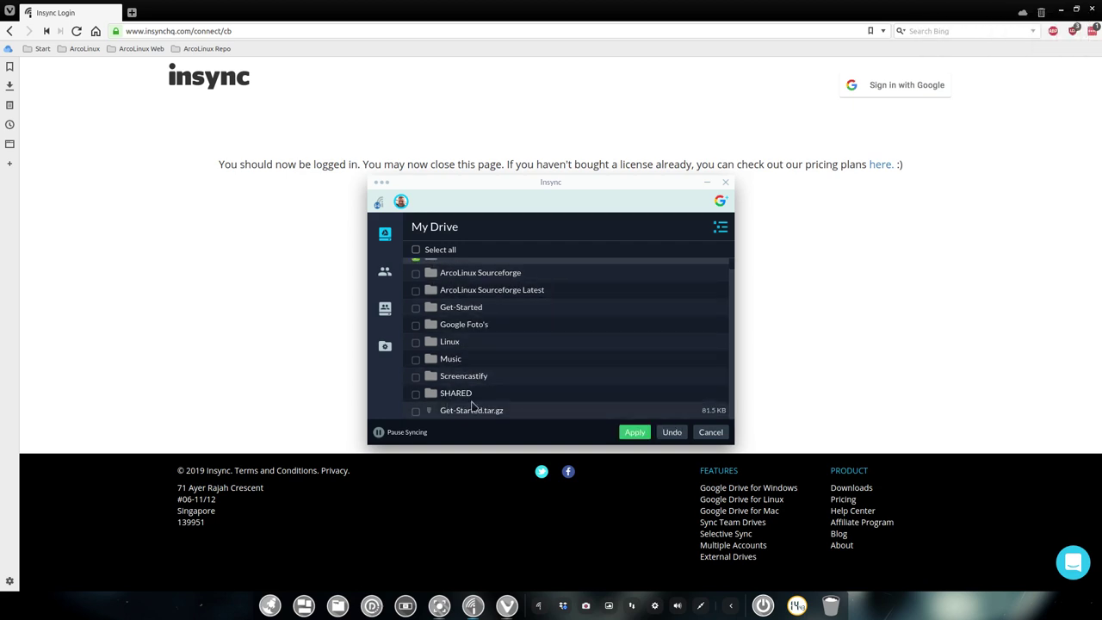
{"action": "left_click", "coordinate": [634, 431]}
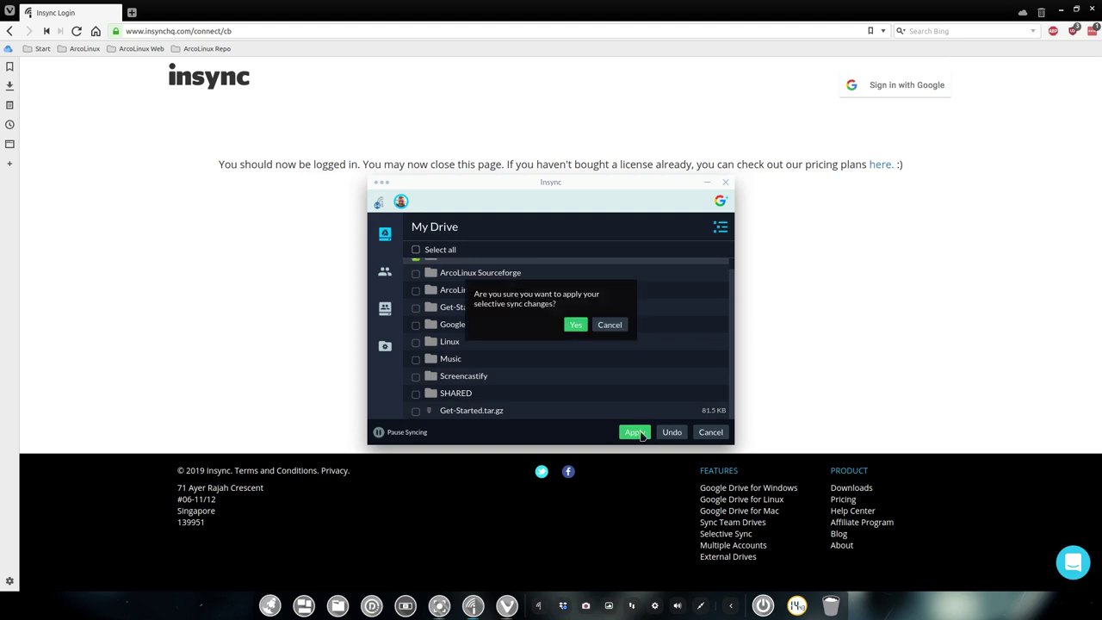
{"action": "left_click", "coordinate": [575, 324]}
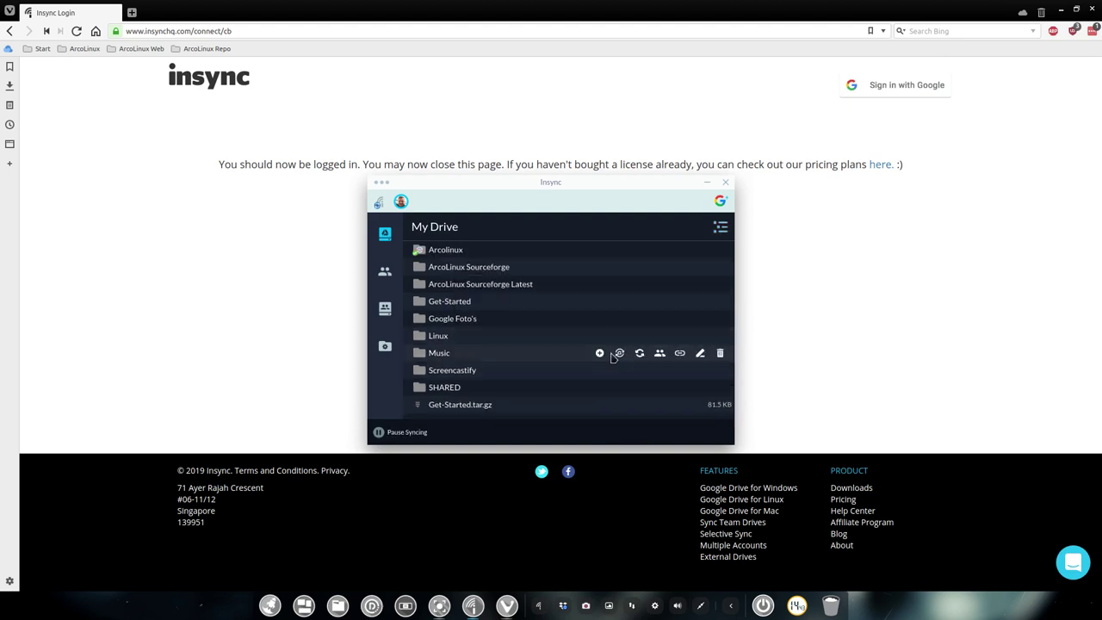
{"action": "left_click", "coordinate": [724, 183]}
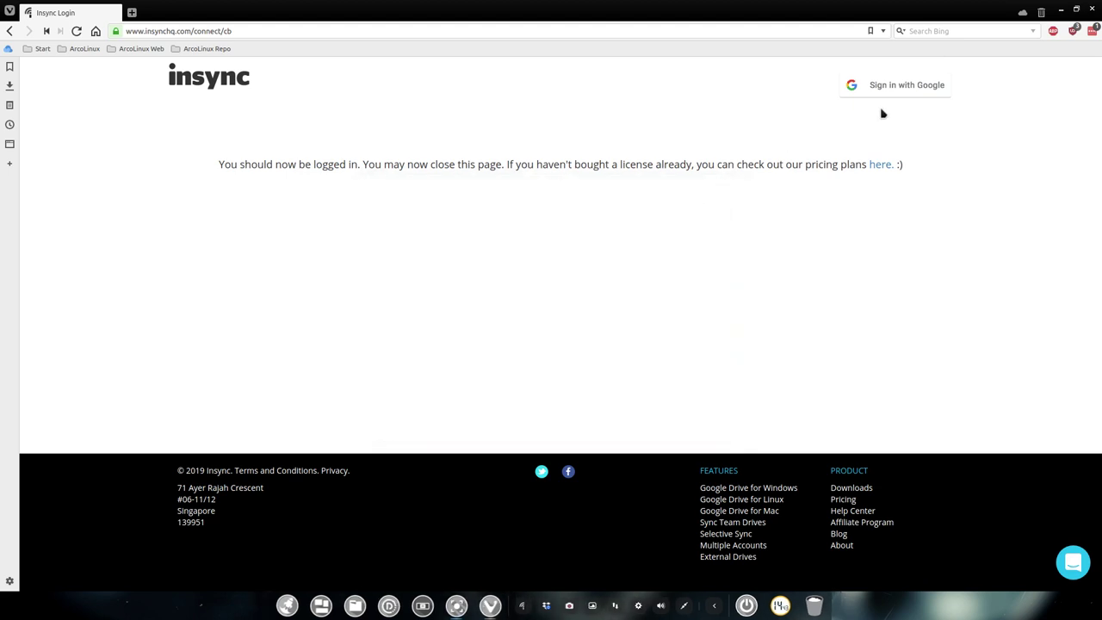
{"action": "left_click", "coordinate": [1091, 9]}
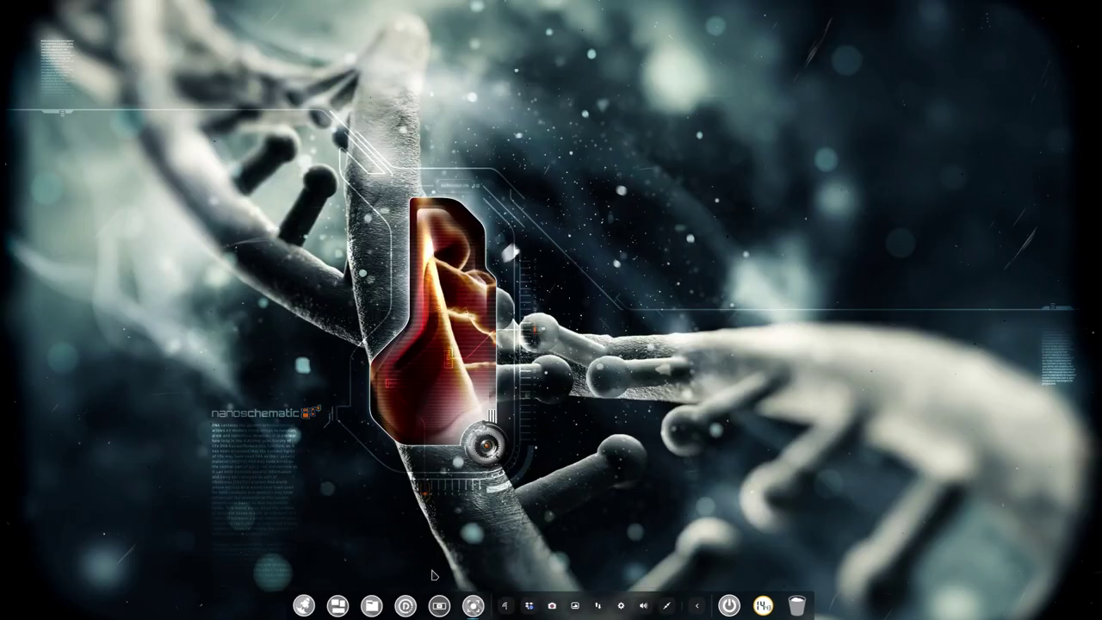
Step: Open the Insync folder in the home directory with the file manager and check the synced contents of Arcolinux
{"action": "left_click", "coordinate": [371, 605]}
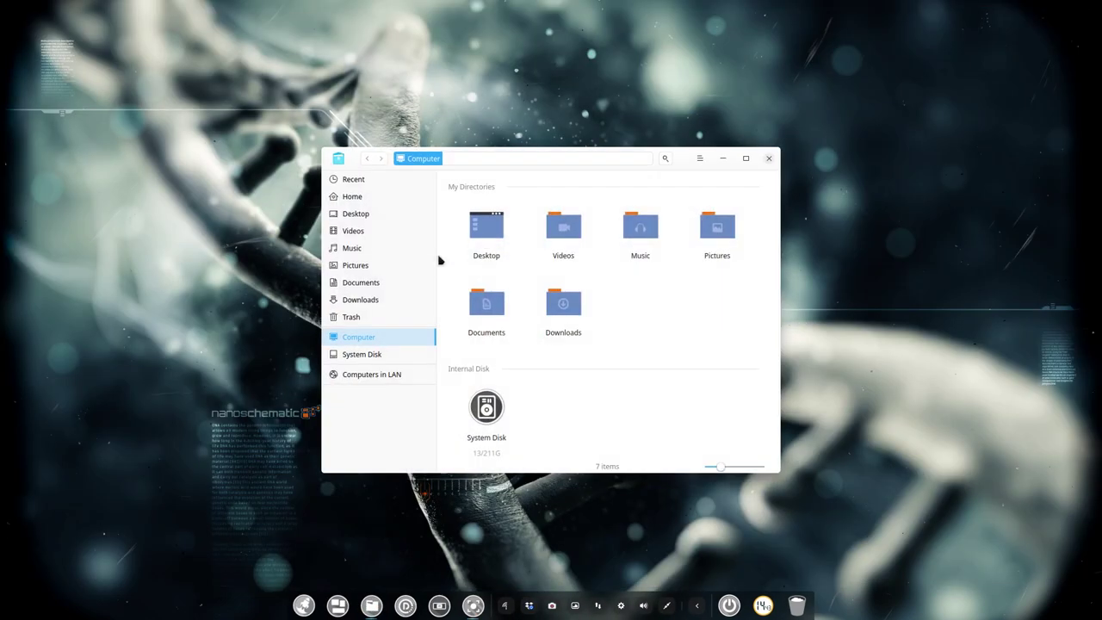
{"action": "left_click", "coordinate": [399, 197]}
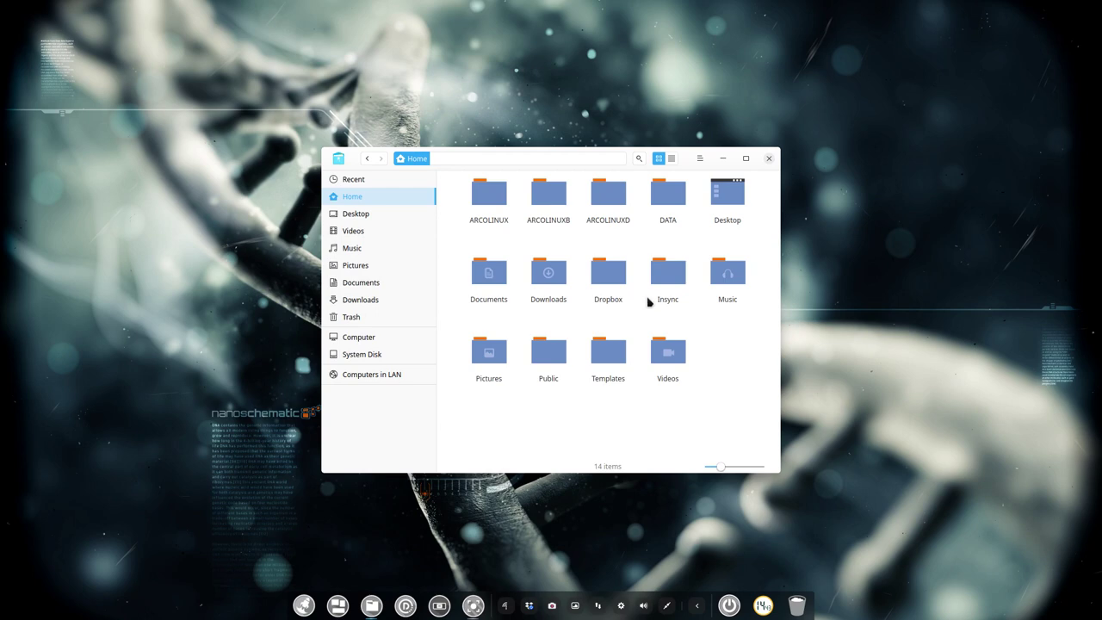
{"action": "double_click", "coordinate": [668, 279]}
{"action": "double_click", "coordinate": [503, 201]}
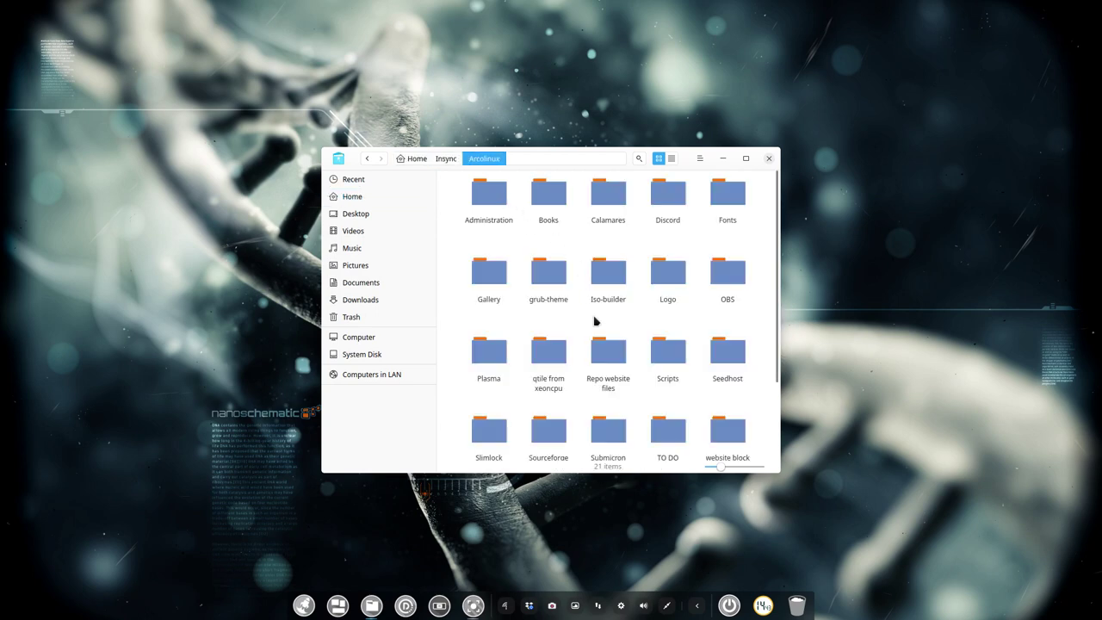
{"action": "scroll", "coordinate": [564, 405], "scroll_direction": "down", "scroll_amount": 3}
{"action": "scroll", "coordinate": [563, 359], "scroll_direction": "up", "scroll_amount": 3}
{"action": "left_click", "coordinate": [449, 160]}
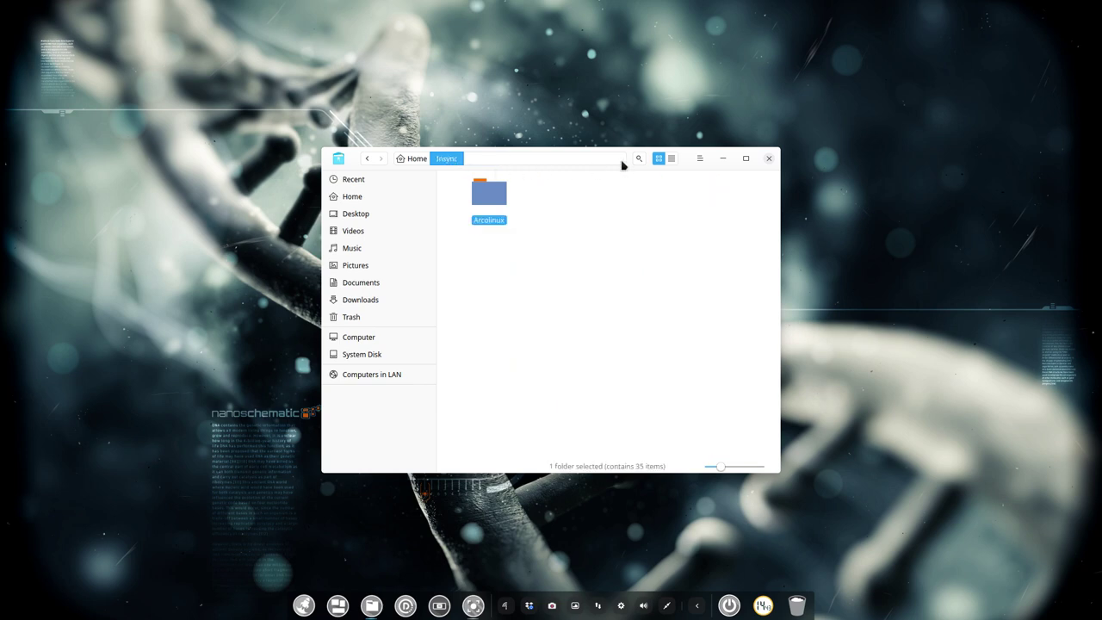
{"action": "left_click", "coordinate": [543, 359]}
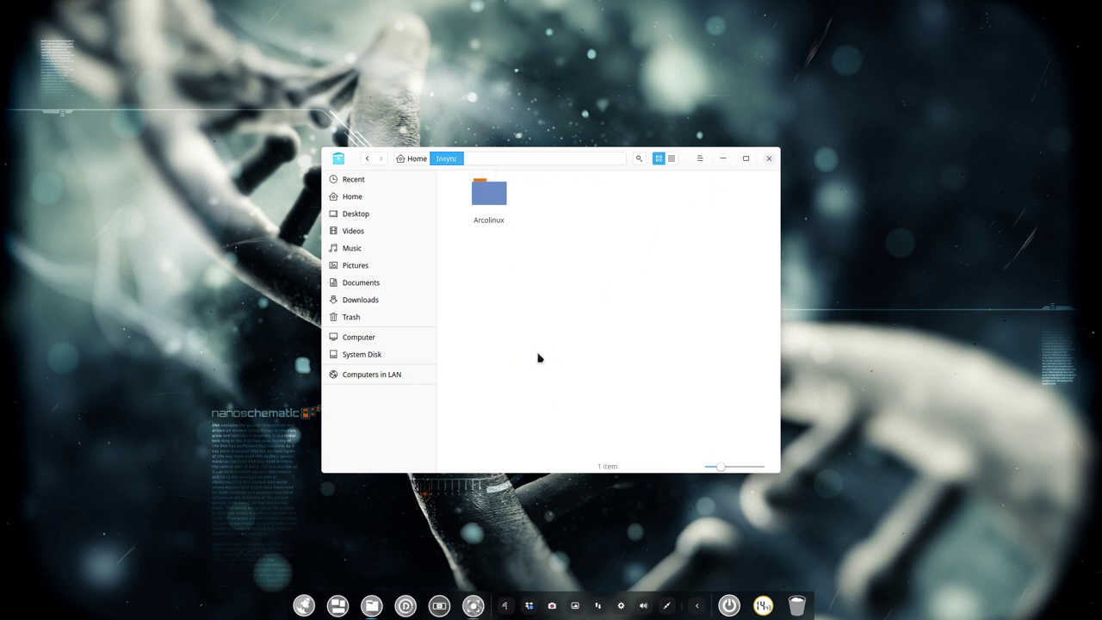